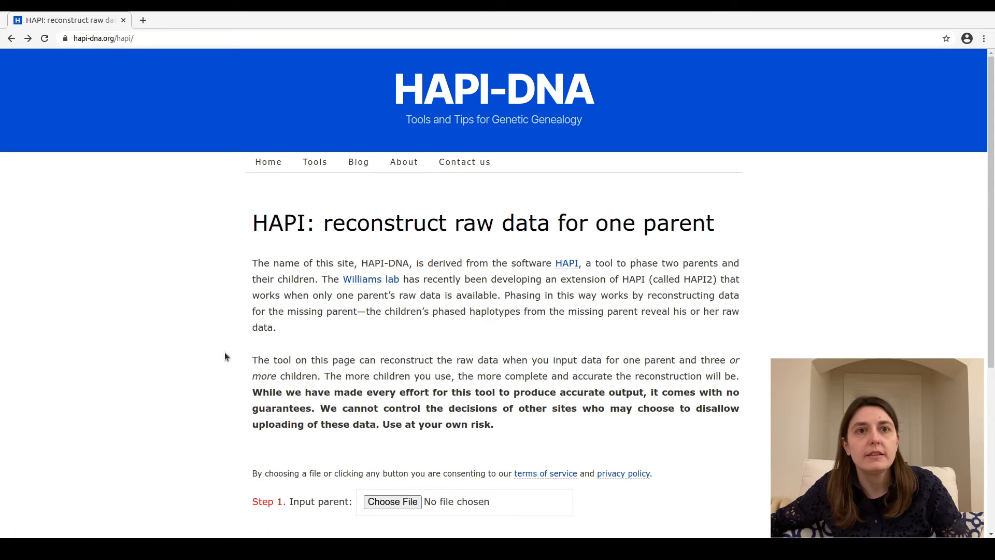
Load grandpa.txt as the input parent for the HAPI reconstruction
scroll(225, 352, "down", 1)
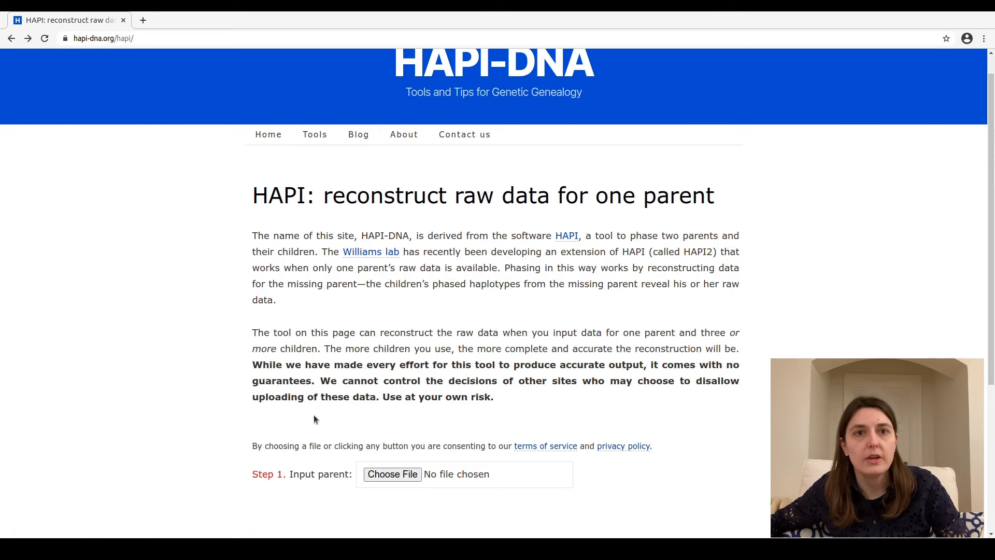
left_click_drag(384, 399, 486, 398)
left_click(372, 413)
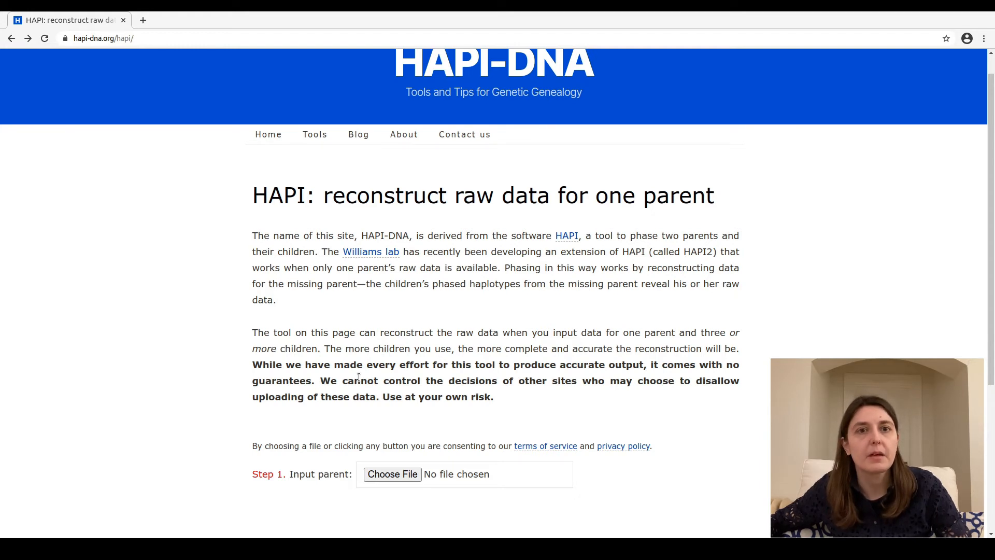
scroll(359, 378, "down", 2)
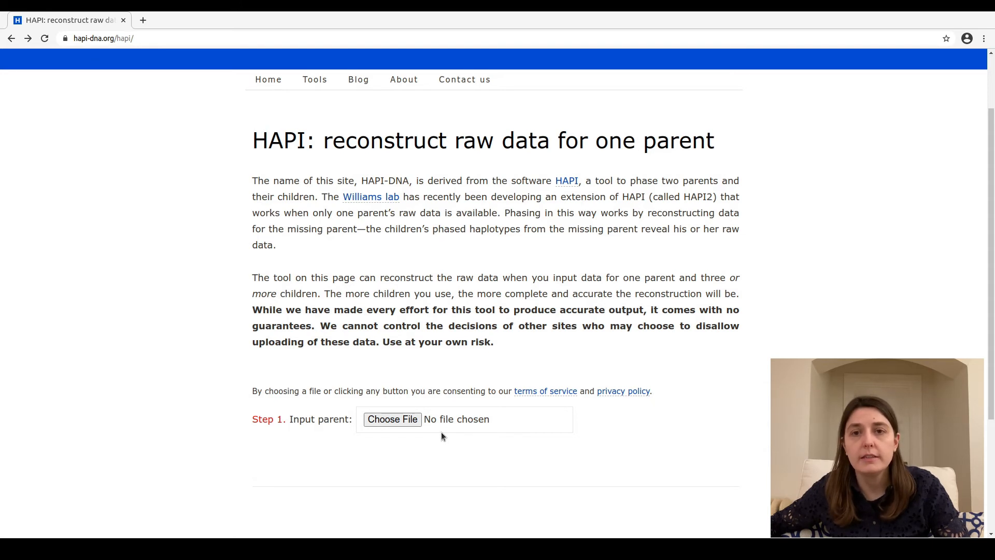
scroll(442, 435, "down", 1)
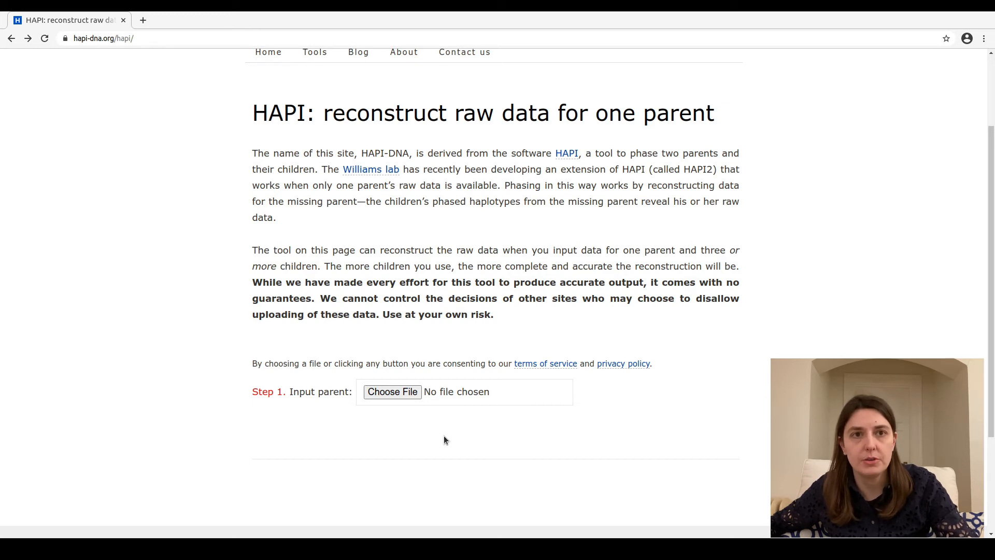
scroll(444, 439, "down", 1)
scroll(445, 440, "down", 1)
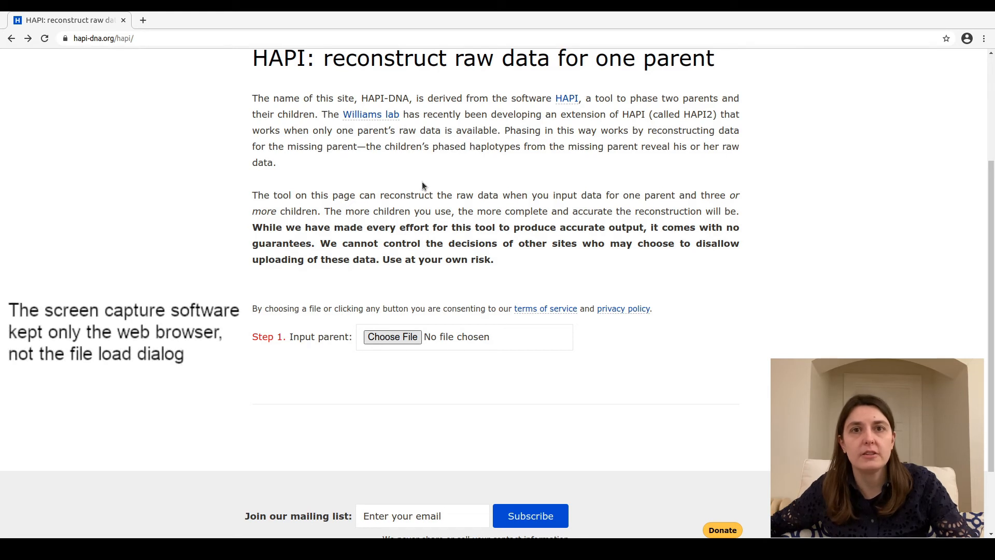
left_click(746, 85)
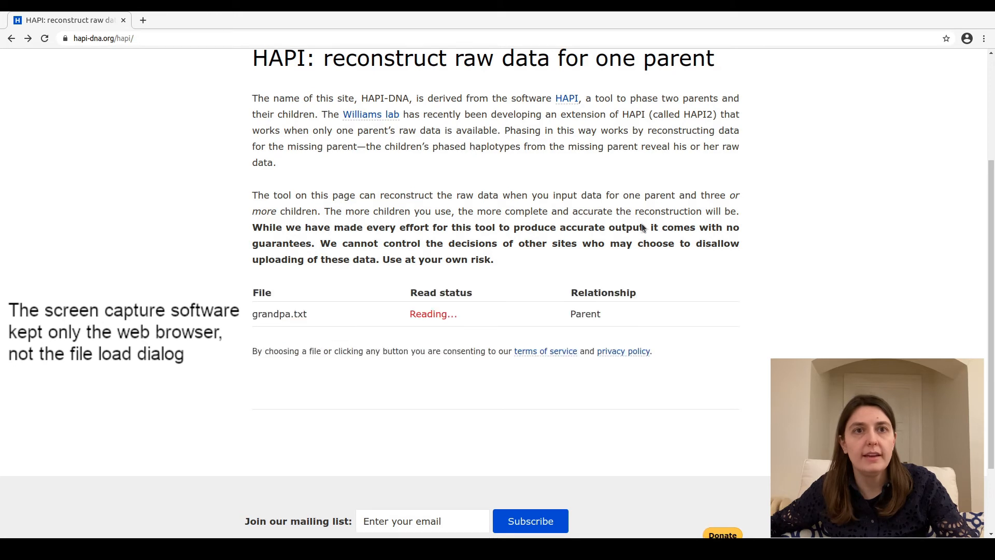
Load dad.txt and uncle.txt one after the other as input children
scroll(423, 323, "down", 3)
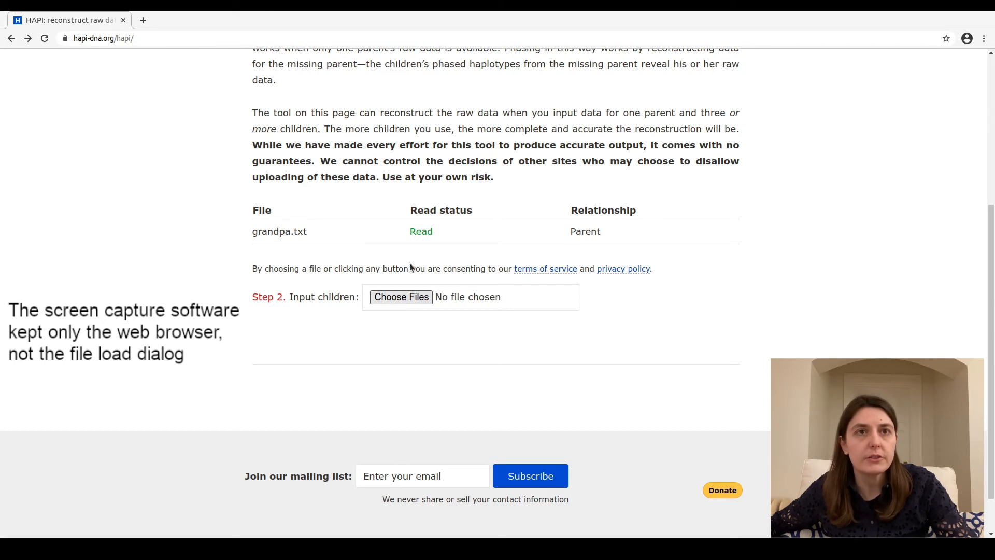
left_click(735, 85)
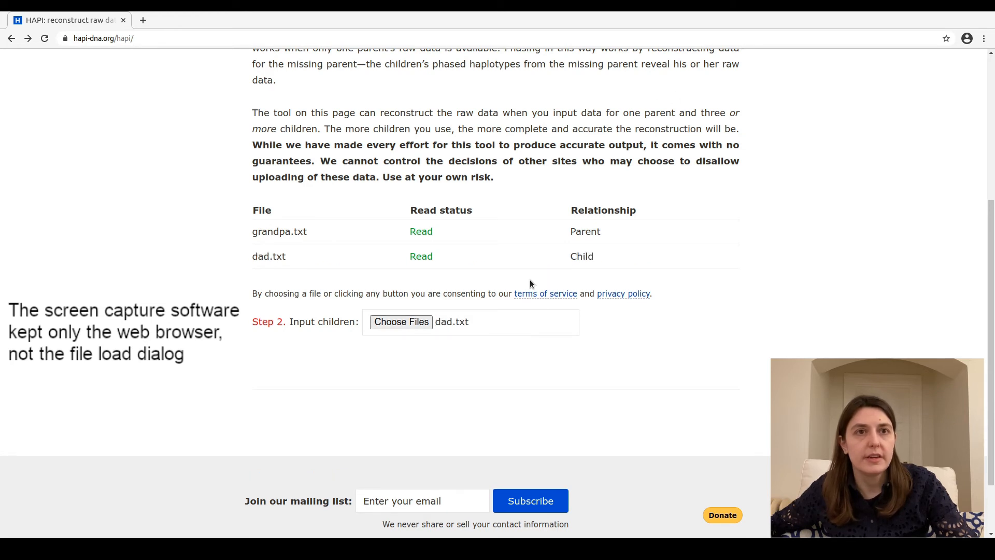
left_click(409, 325)
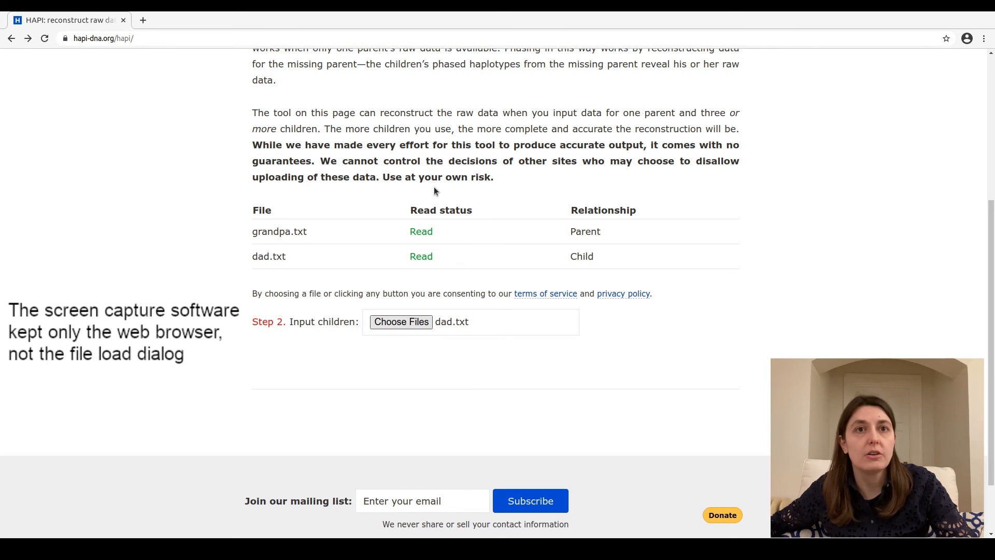
left_click(726, 85)
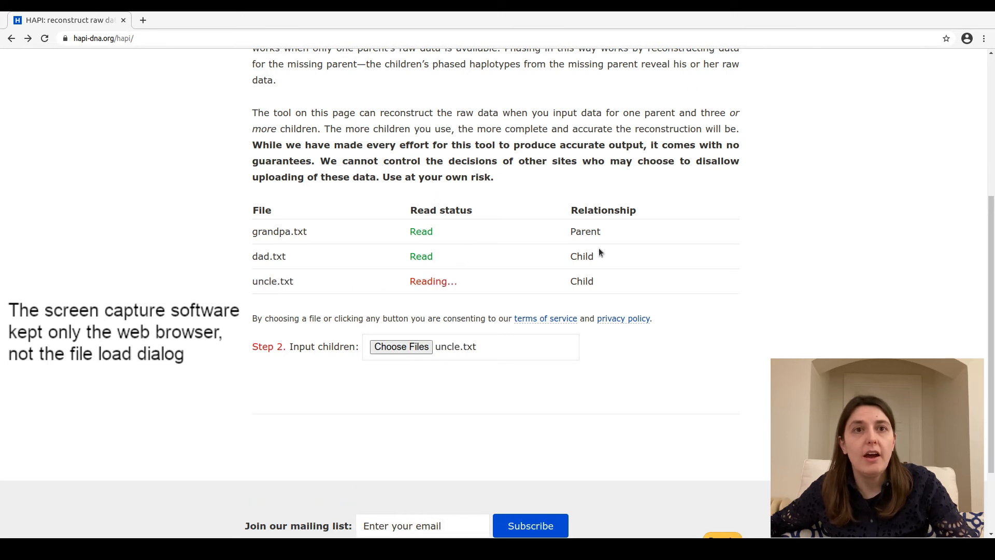
Add aunt1.txt and aunt2.txt together as further input children and run HAPI
scroll(506, 336, "down", 1)
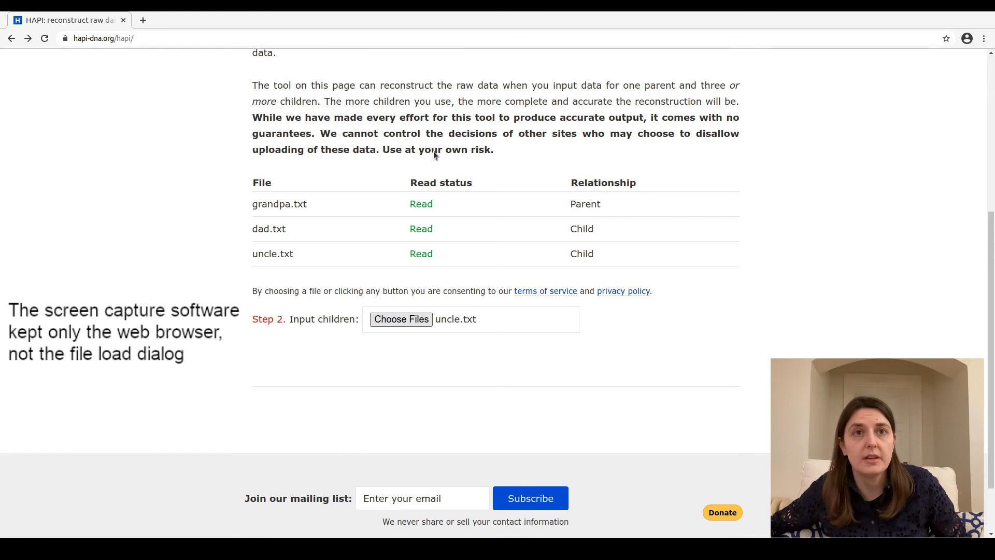
left_click(744, 92)
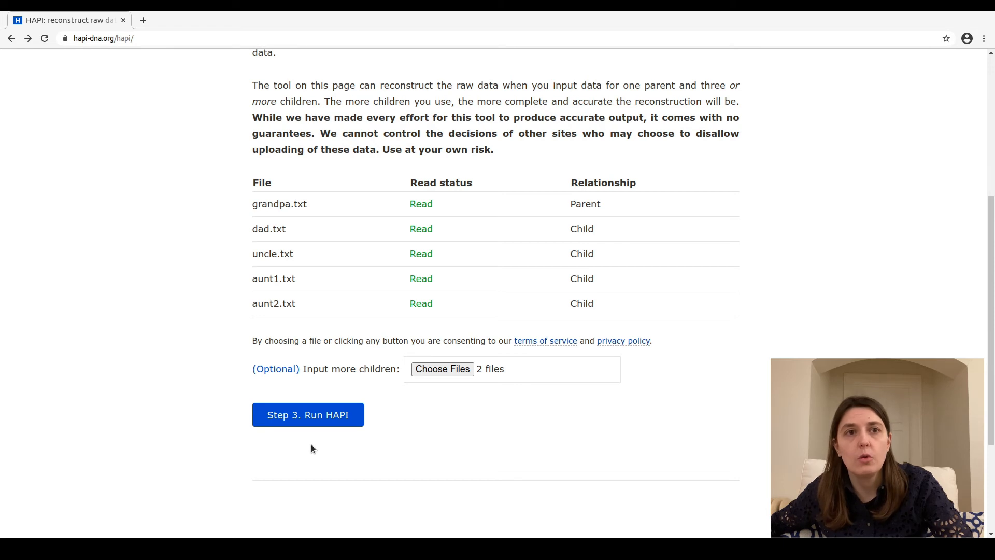
scroll(311, 445, "down", 1)
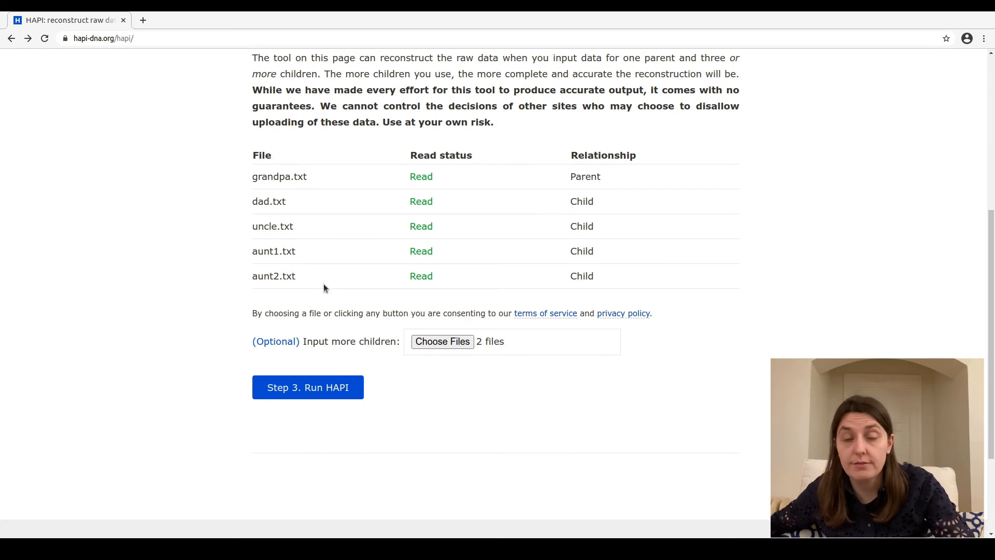
left_click(324, 389)
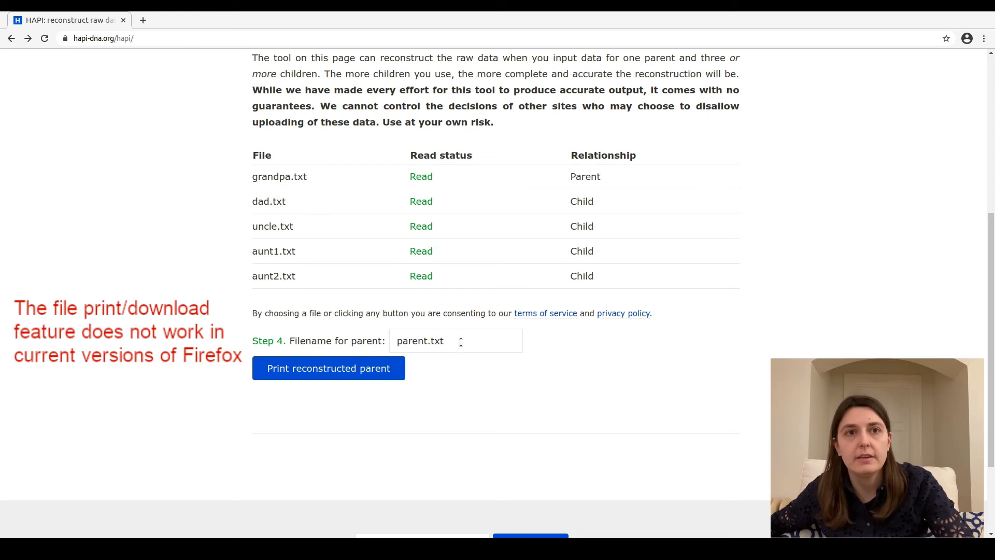
Set the parent's filename to grandma.txt and print the reconstructed parent to a file
left_click(428, 342)
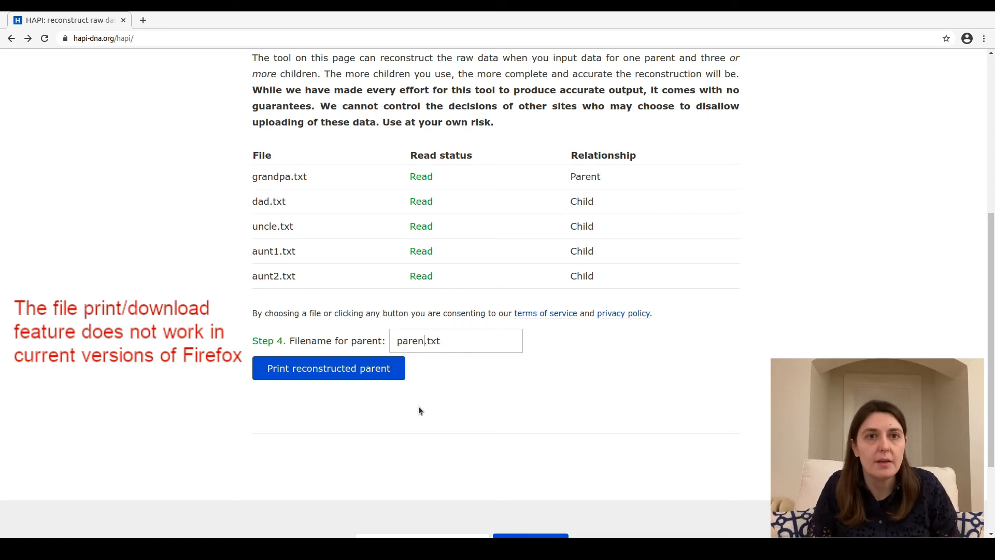
key("BackSpace")
key("BackSpace")
key("BackSpace")
key("BackSpace")
key("BackSpace")
key("BackSpace")
type("grandma")
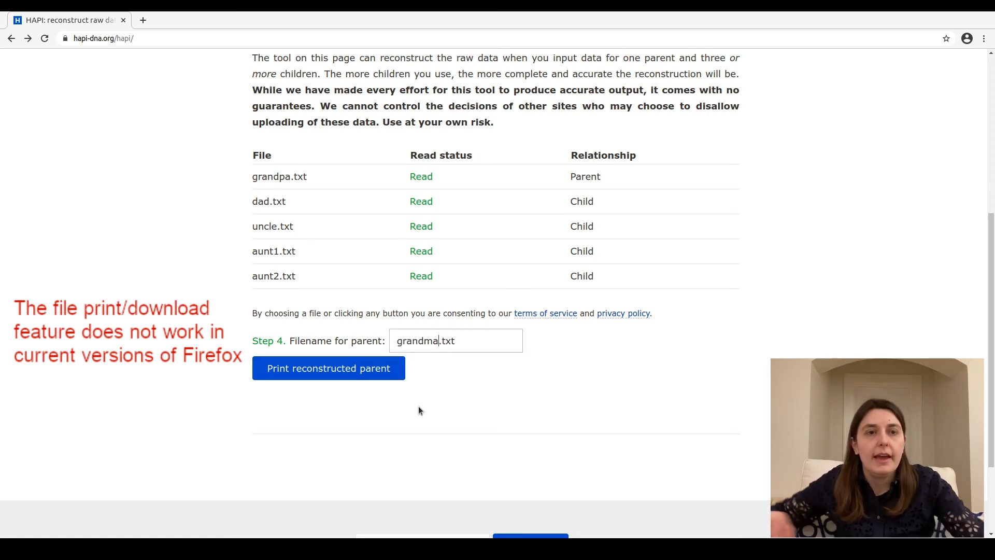
left_click(356, 378)
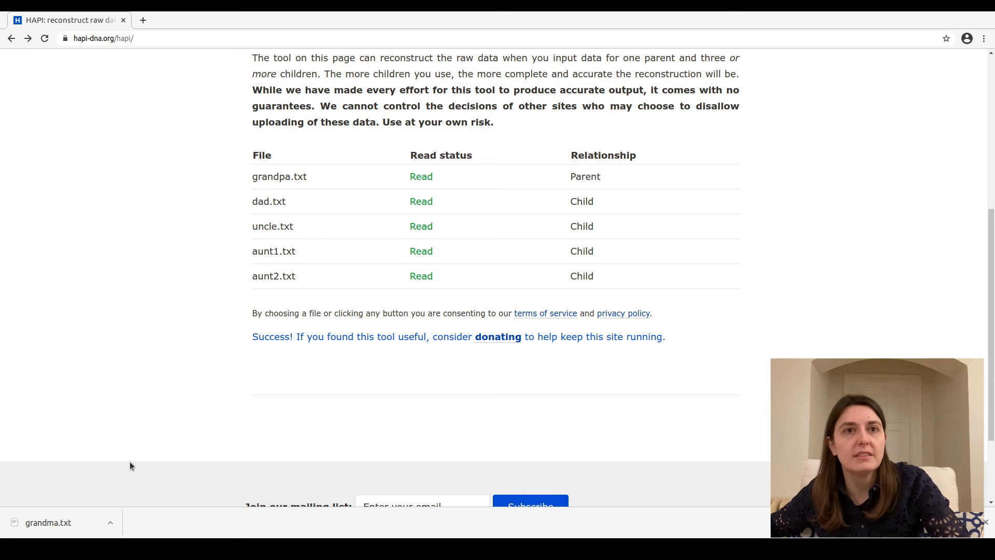
scroll(129, 464, "up", 5)
scroll(130, 464, "up", 6)
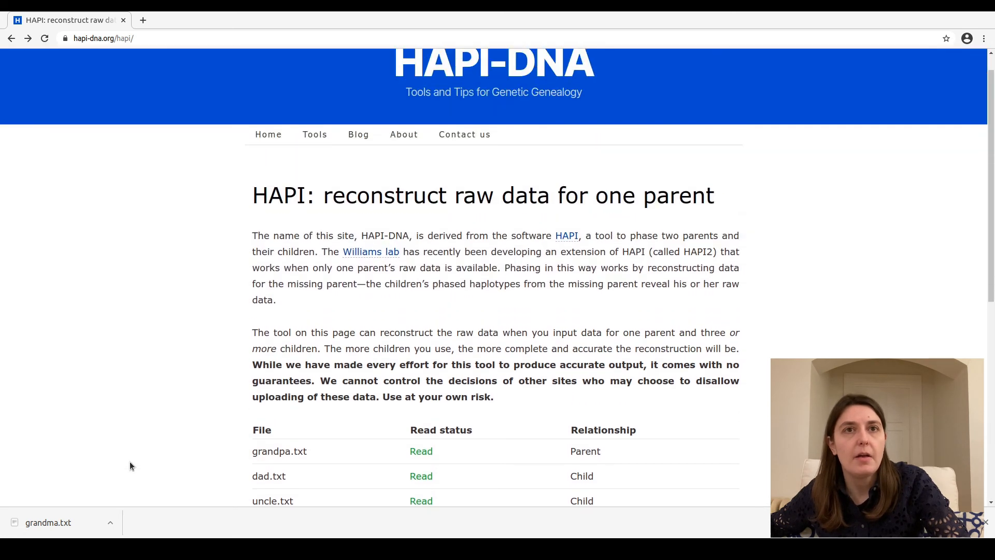
scroll(130, 463, "down", 5)
scroll(130, 465, "down", 5)
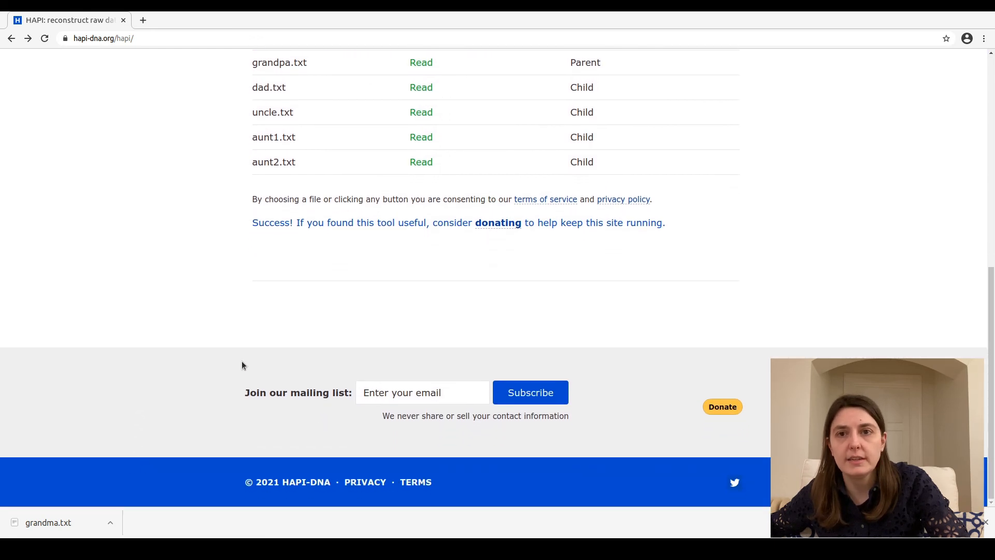
scroll(242, 365, "up", 1)
scroll(242, 364, "up", 2)
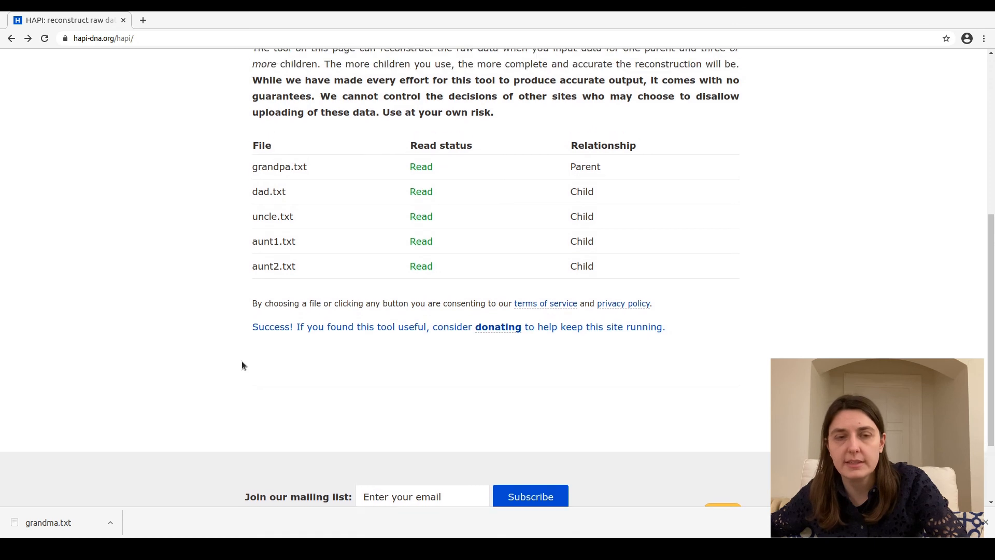
scroll(242, 365, "up", 5)
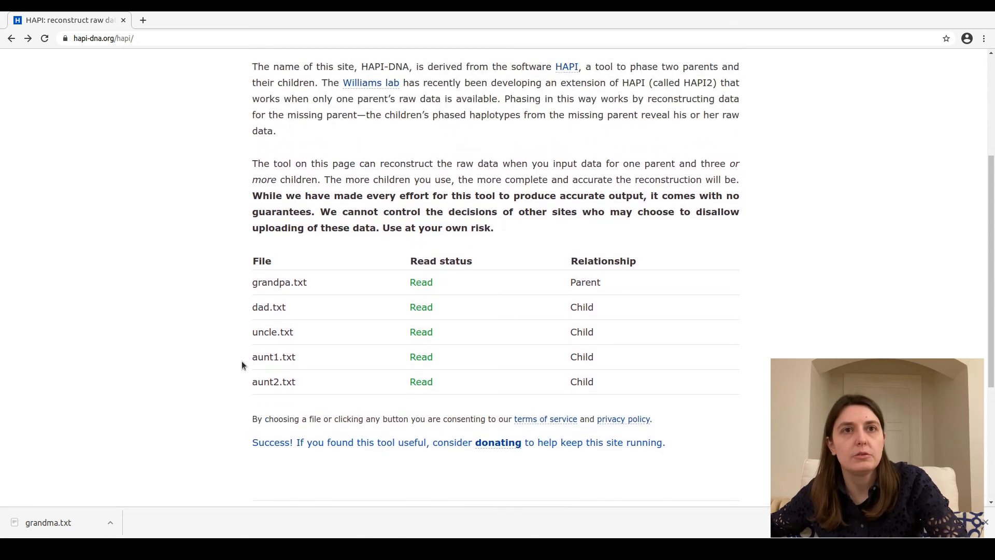
scroll(242, 361, "up", 1)
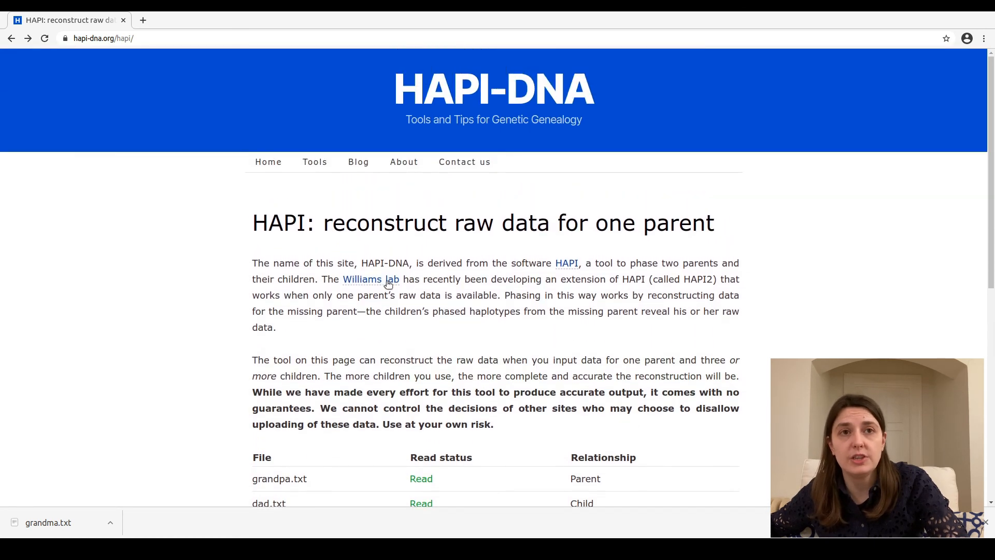